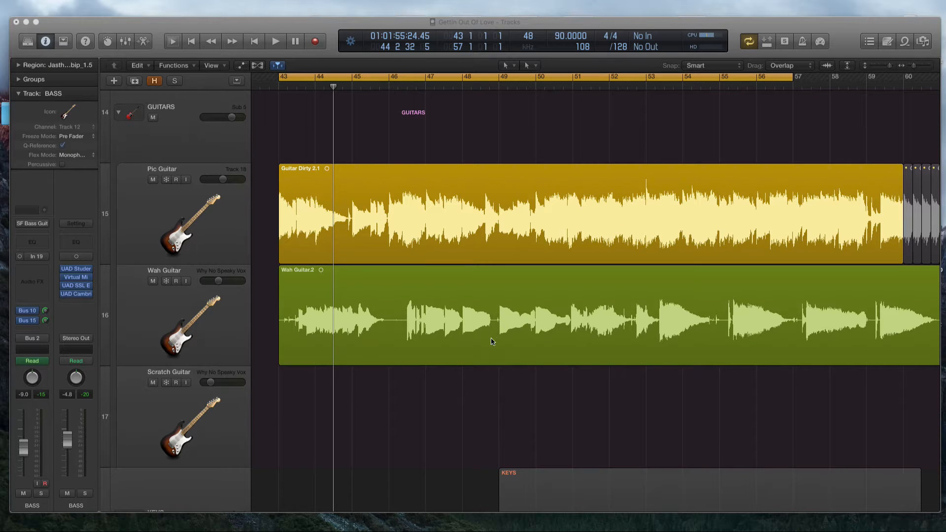
Step: Show the mixer and review the pan positions across the channels, from Rich Syth through the guitar channels
{"action": "left_click", "coordinate": [452, 390]}
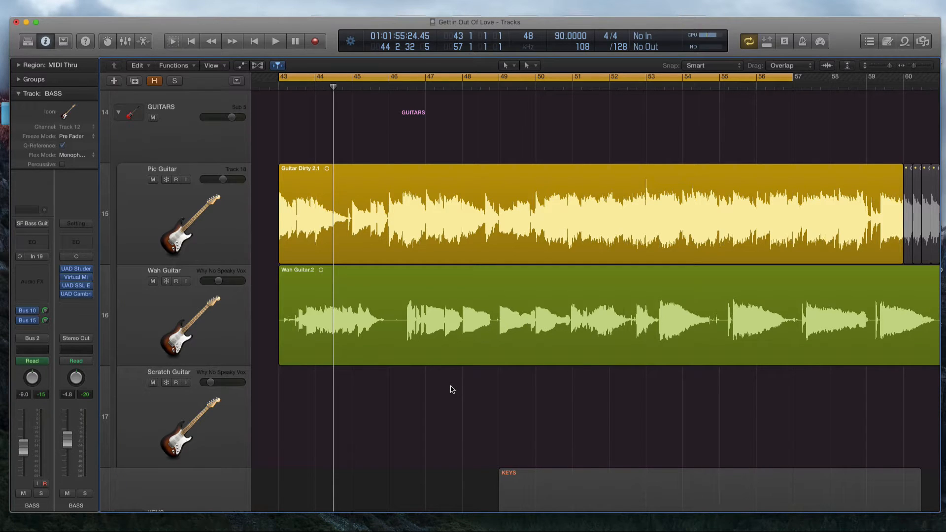
{"action": "key", "text": "x"}
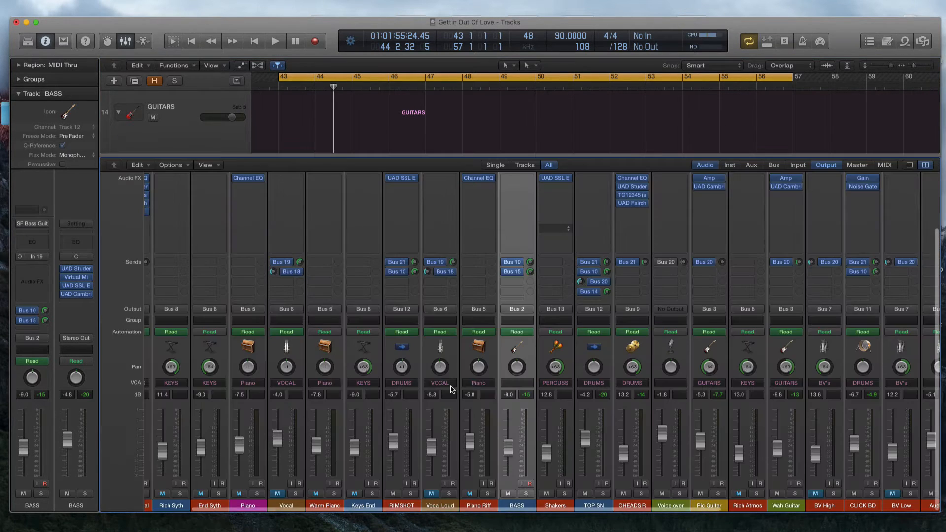
{"action": "left_click_drag", "start_coordinate": [173, 507], "coordinate": [836, 508]}
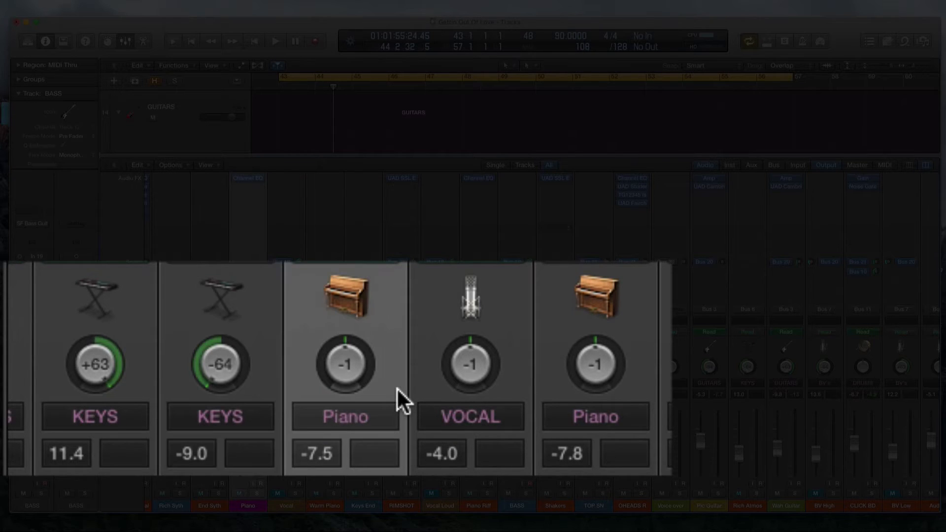
{"action": "left_click", "coordinate": [134, 379]}
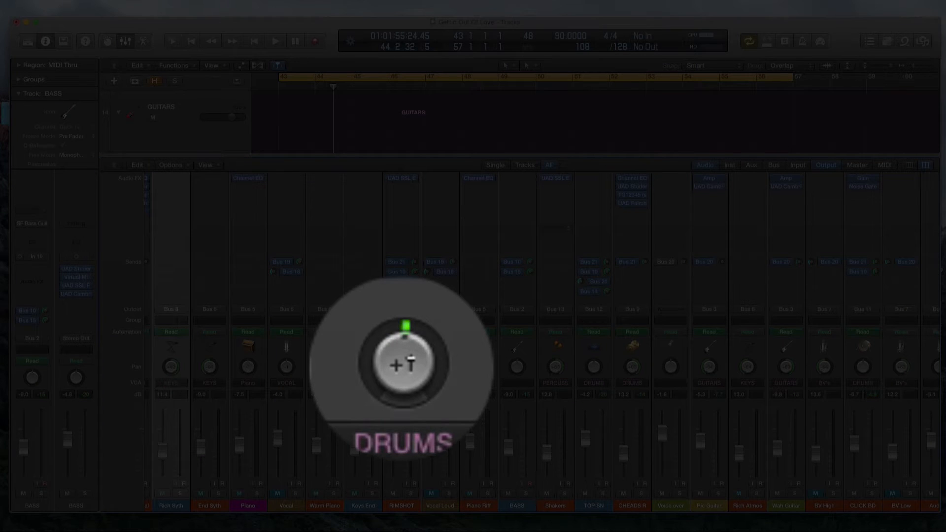
Step: Try panning the RIMSHOT channel slightly off centre, to +3, and return it to centre
{"action": "mouse_move", "coordinate": [410, 360]}
{"action": "left_mouse_down"}
{"action": "mouse_move", "coordinate": [410, 389]}
{"action": "mouse_move", "coordinate": [380, 384]}
{"action": "mouse_move", "coordinate": [371, 364]}
{"action": "mouse_move", "coordinate": [396, 333]}
{"action": "mouse_move", "coordinate": [412, 338]}
{"action": "mouse_move", "coordinate": [427, 353]}
{"action": "mouse_move", "coordinate": [420, 384]}
{"action": "mouse_move", "coordinate": [425, 344]}
{"action": "mouse_move", "coordinate": [402, 326]}
{"action": "mouse_move", "coordinate": [412, 359]}
{"action": "left_mouse_up"}
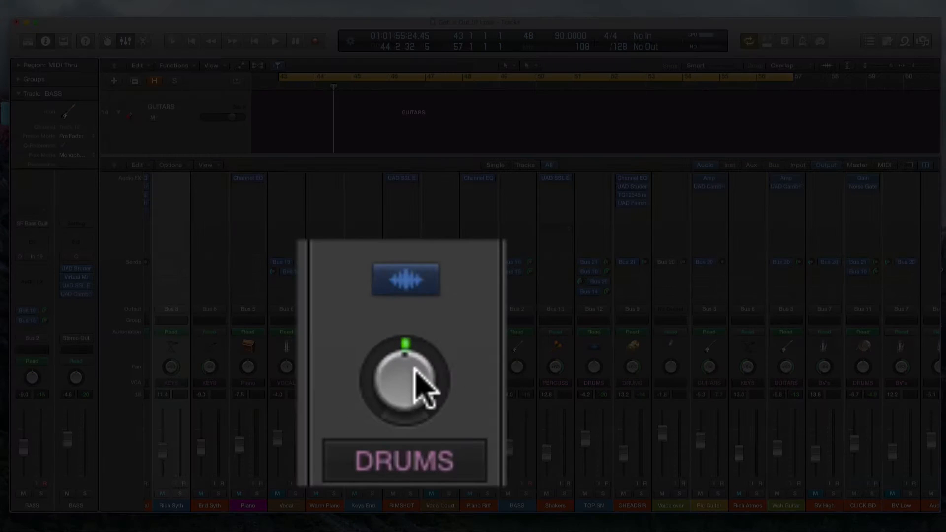
{"action": "mouse_move", "coordinate": [407, 367]}
{"action": "left_mouse_down"}
{"action": "mouse_move", "coordinate": [405, 292]}
{"action": "mouse_move", "coordinate": [407, 391]}
{"action": "mouse_move", "coordinate": [407, 359]}
{"action": "left_mouse_up"}
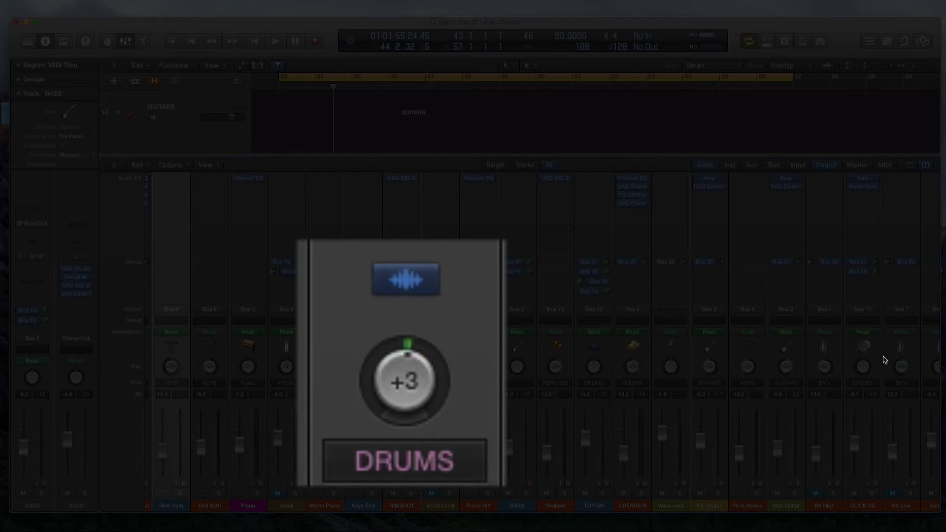
{"action": "mouse_move", "coordinate": [416, 391]}
{"action": "left_mouse_down"}
{"action": "mouse_move", "coordinate": [416, 364]}
{"action": "mouse_move", "coordinate": [421, 394]}
{"action": "mouse_move", "coordinate": [413, 383]}
{"action": "left_mouse_up"}
{"action": "mouse_move", "coordinate": [407, 372]}
{"action": "left_mouse_down"}
{"action": "mouse_move", "coordinate": [420, 402]}
{"action": "mouse_move", "coordinate": [435, 361]}
{"action": "mouse_move", "coordinate": [430, 314]}
{"action": "mouse_move", "coordinate": [417, 452]}
{"action": "mouse_move", "coordinate": [416, 381]}
{"action": "left_mouse_up"}
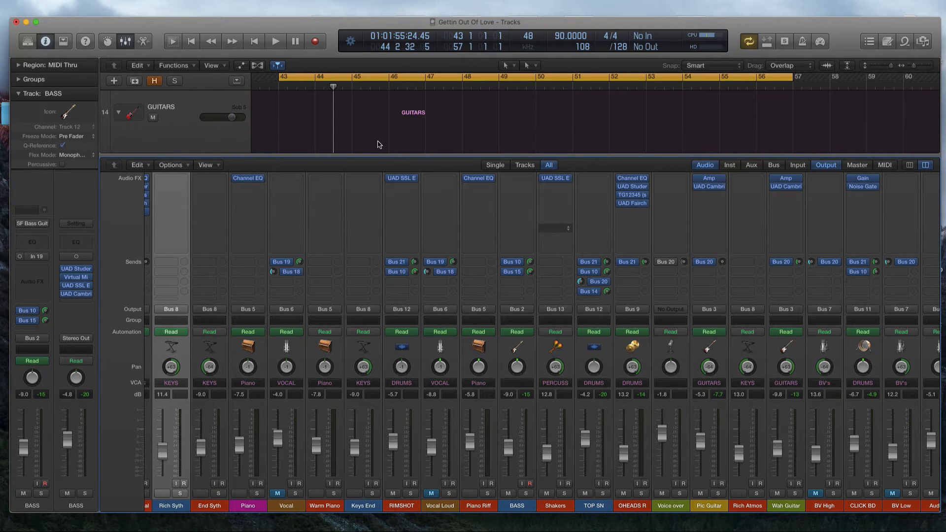
Step: Select the Pic Guitar channel in the mixer and audition the cycled section with both guitars panned fully left and right
{"action": "key", "text": "x"}
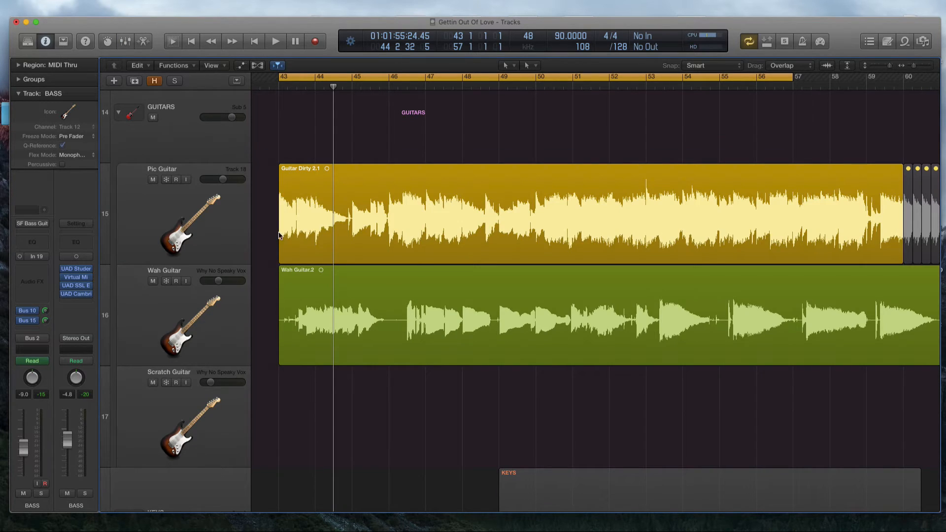
{"action": "key", "text": "x"}
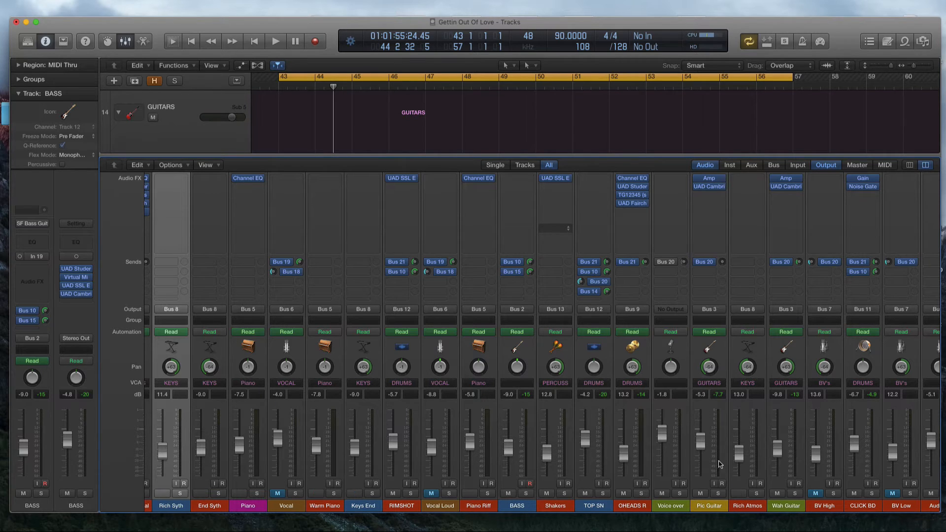
{"action": "left_click", "coordinate": [709, 506]}
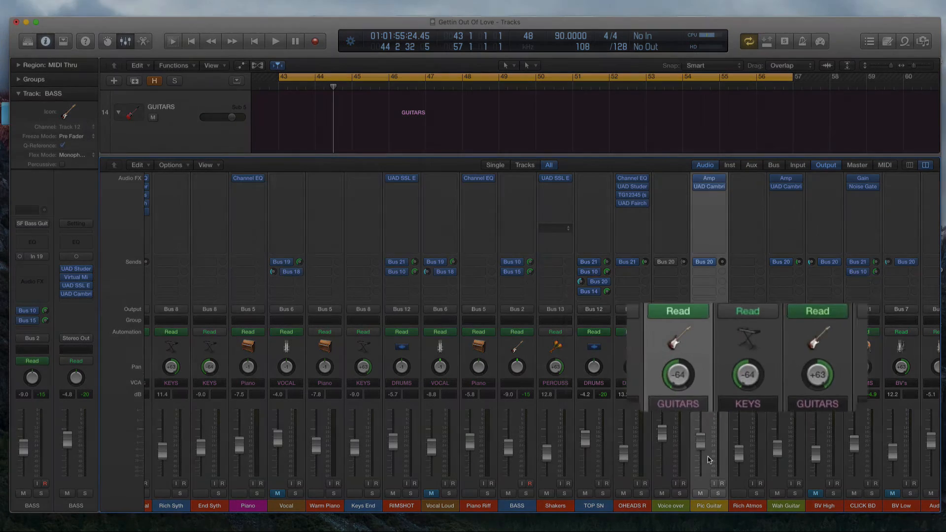
{"action": "key", "text": "space"}
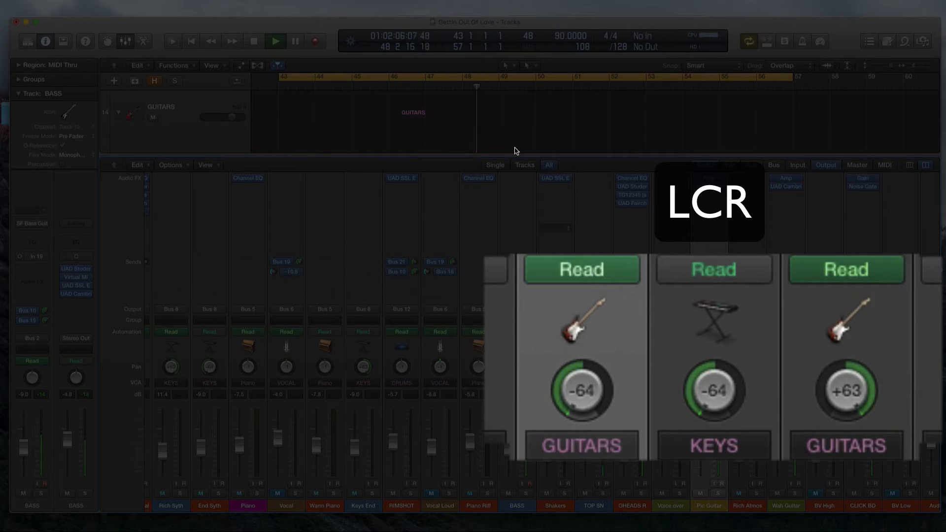
{"action": "key", "text": "space"}
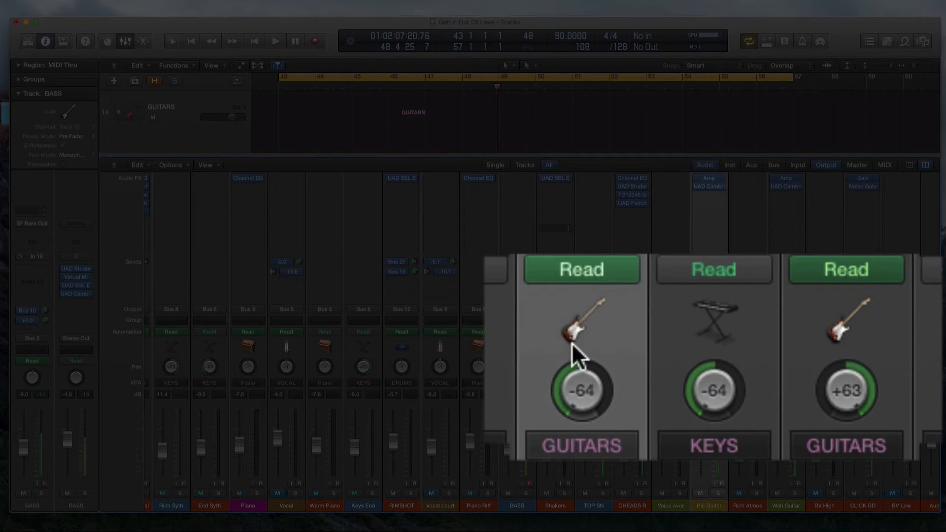
Step: Narrow the guitars' panning to -37 for Pic Guitar and +39 for Wah Guitar, and audition the section
{"action": "left_click_drag", "start_coordinate": [589, 397], "coordinate": [599, 341]}
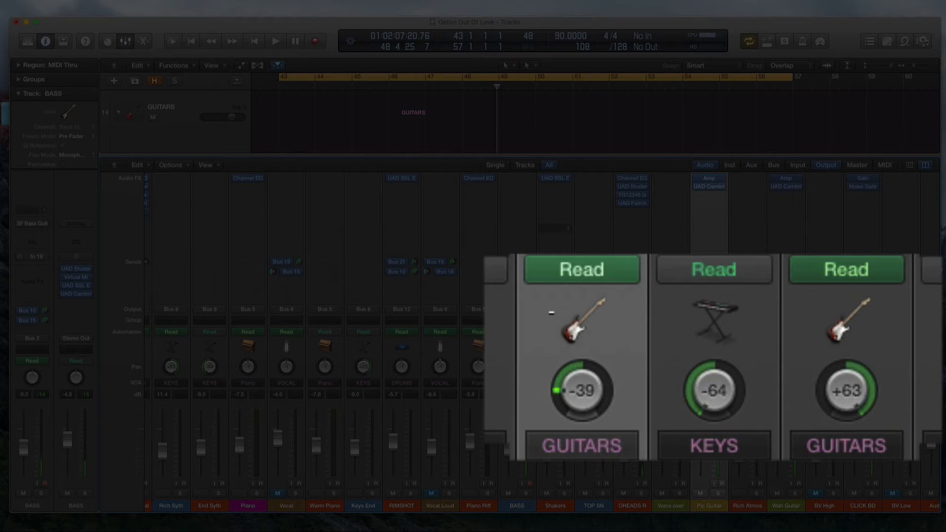
{"action": "left_click_drag", "start_coordinate": [852, 392], "coordinate": [853, 404]}
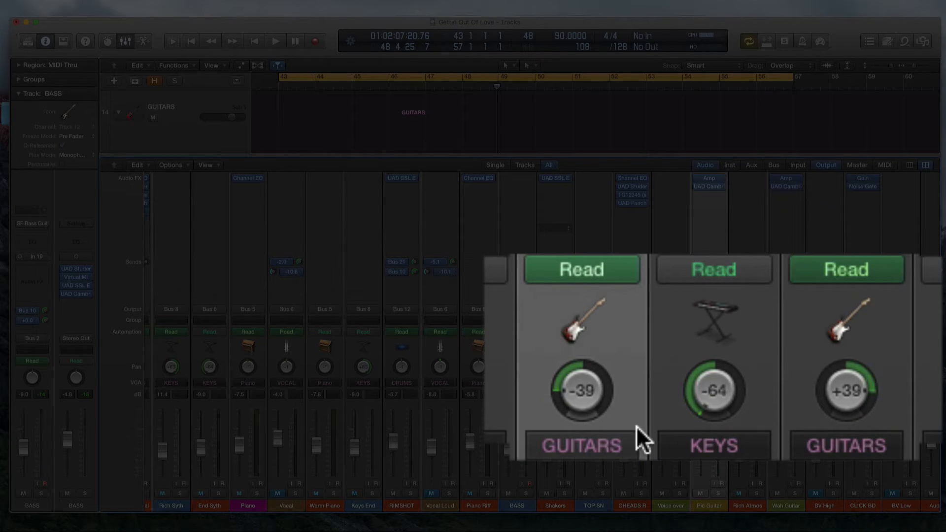
{"action": "left_click_drag", "start_coordinate": [567, 390], "coordinate": [566, 394]}
{"action": "key", "text": "space"}
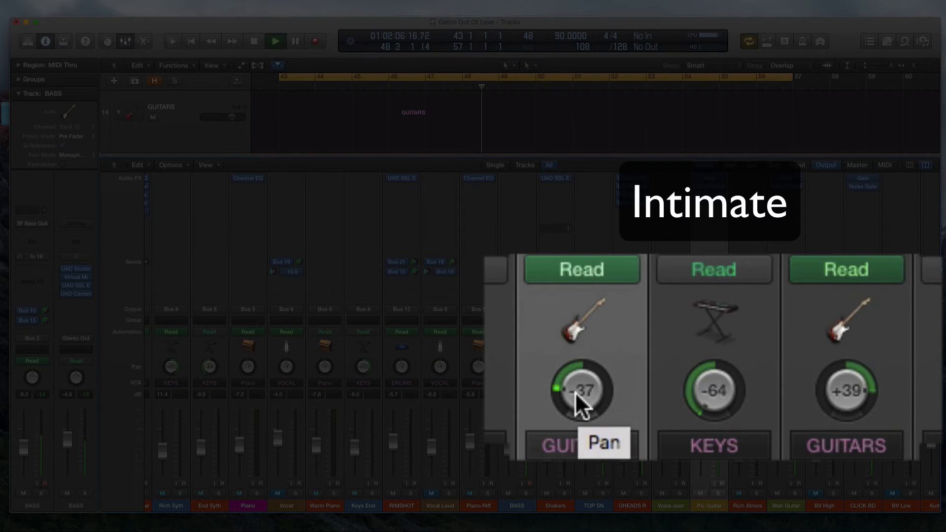
{"action": "key", "text": "space"}
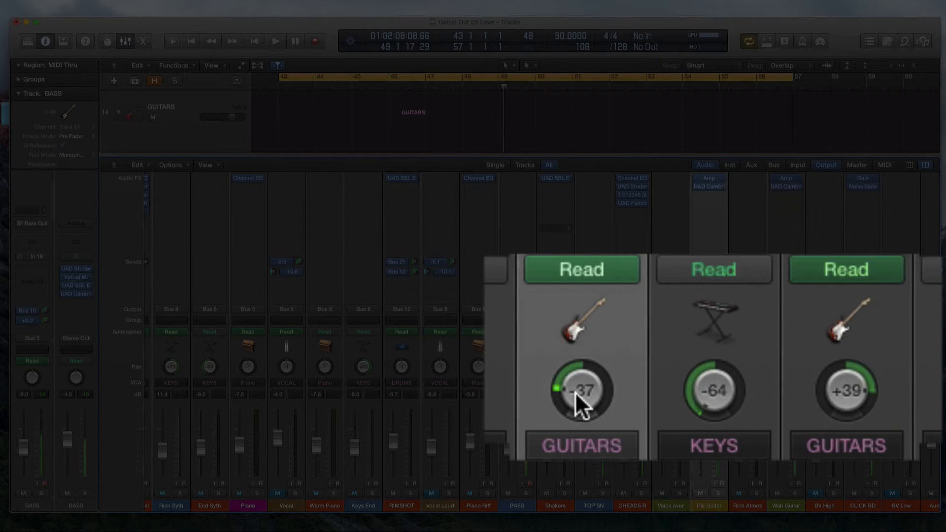
Step: Pan Pic Guitar back out to -64 and Wah Guitar to +63, and audition the wide placement
{"action": "left_click_drag", "start_coordinate": [575, 392], "coordinate": [575, 458]}
{"action": "left_click_drag", "start_coordinate": [844, 404], "coordinate": [845, 345]}
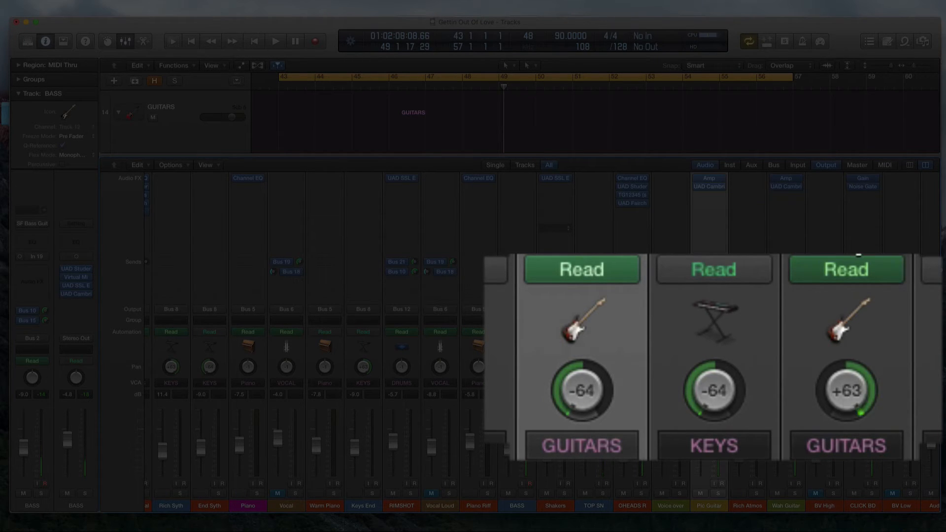
{"action": "key", "text": "space"}
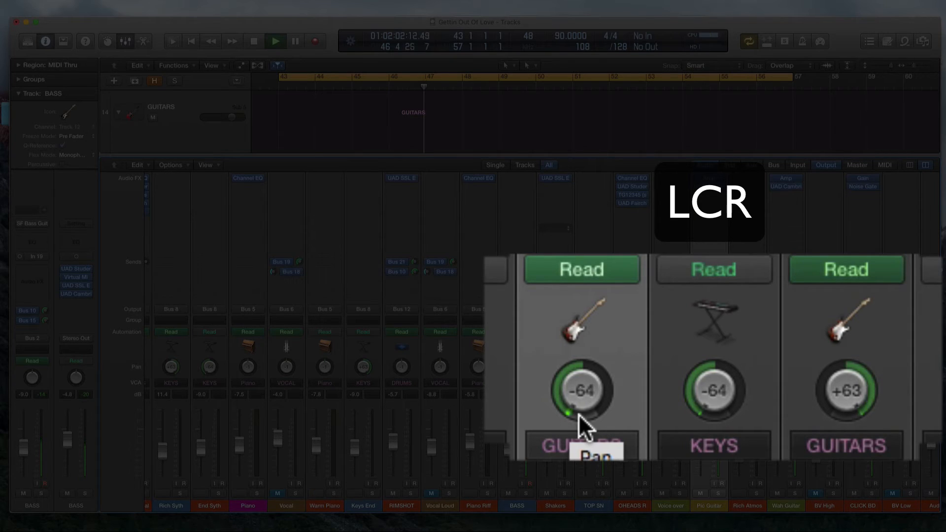
{"action": "key", "text": "space"}
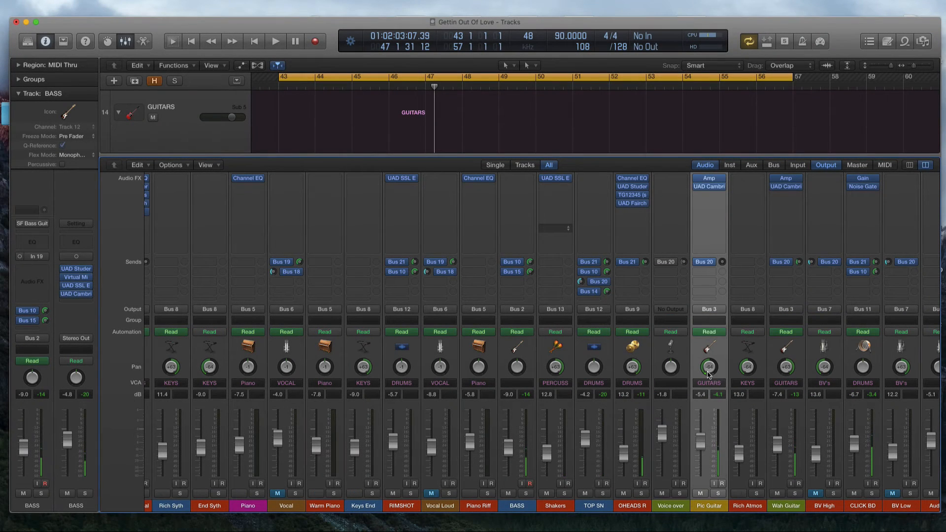
Step: Pull Pic Guitar's pan inward on its side and set Wah Guitar's to +39, and start playback
{"action": "left_click_drag", "start_coordinate": [708, 373], "coordinate": [710, 360]}
{"action": "left_click_drag", "start_coordinate": [782, 369], "coordinate": [783, 320]}
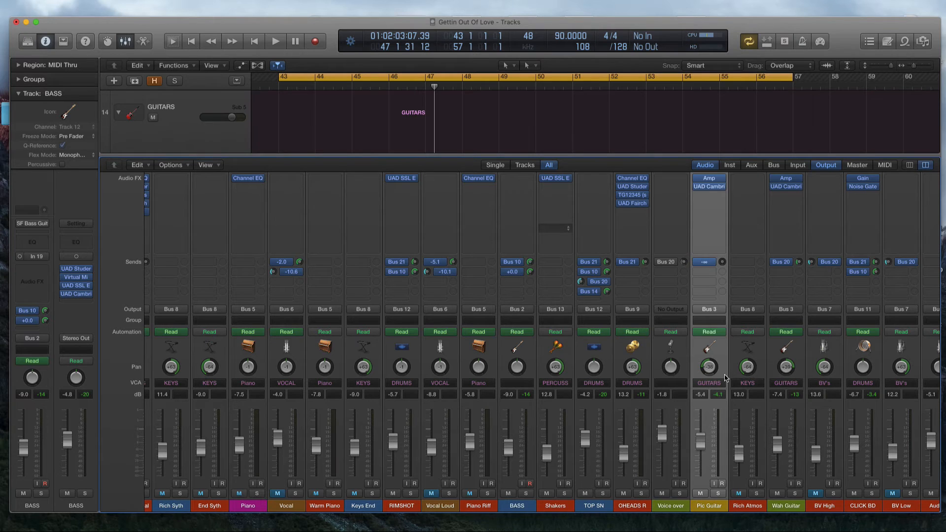
{"action": "key", "text": "space"}
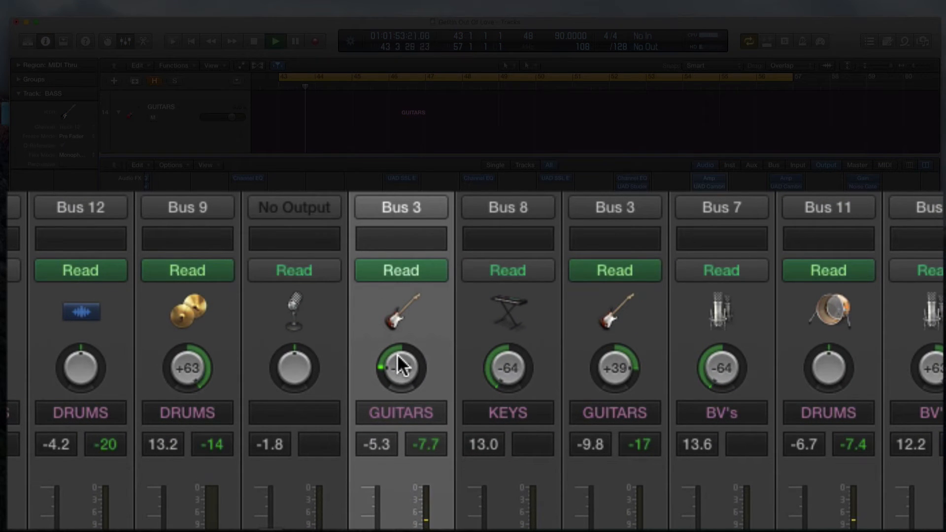
Step: During playback, pan Pic and Wah Guitar wide to -64 and +63, and bring them in to -35 and +37
{"action": "left_click_drag", "start_coordinate": [397, 351], "coordinate": [413, 423]}
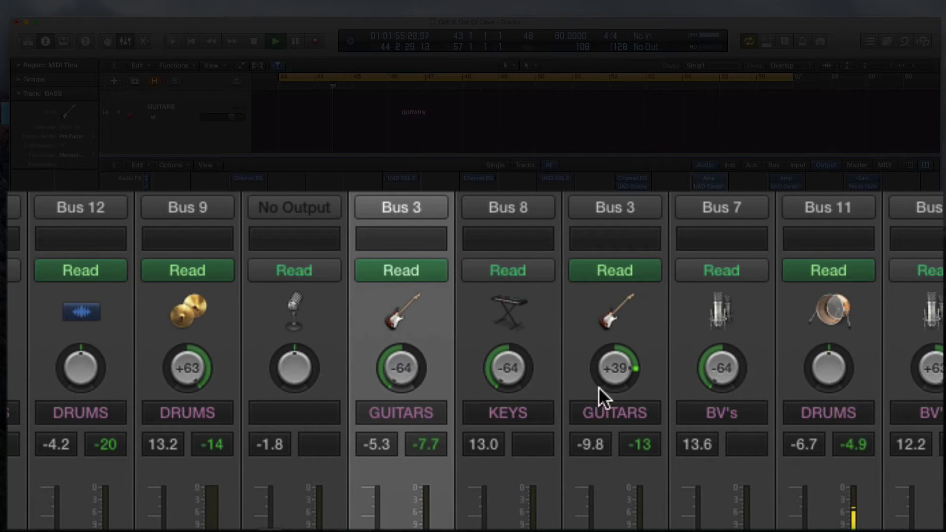
{"action": "left_click_drag", "start_coordinate": [611, 367], "coordinate": [616, 273]}
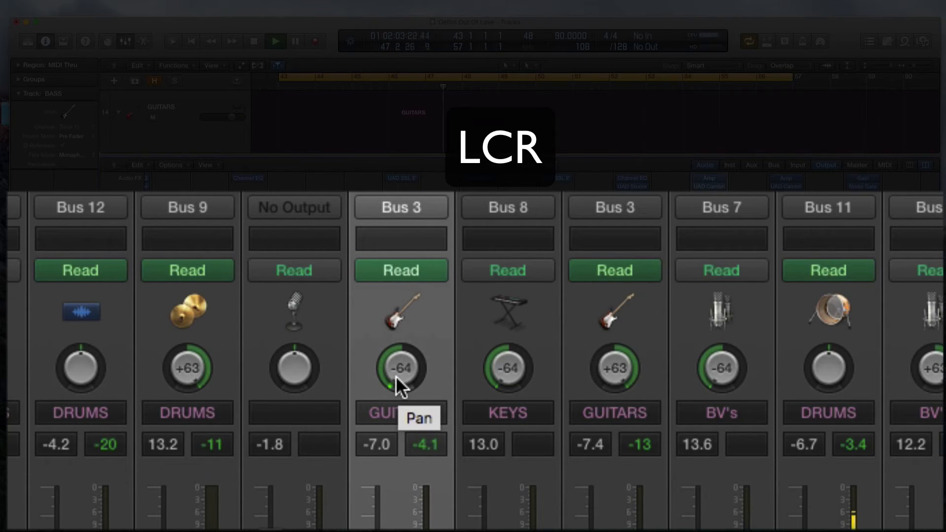
{"action": "left_click_drag", "start_coordinate": [395, 377], "coordinate": [393, 298]}
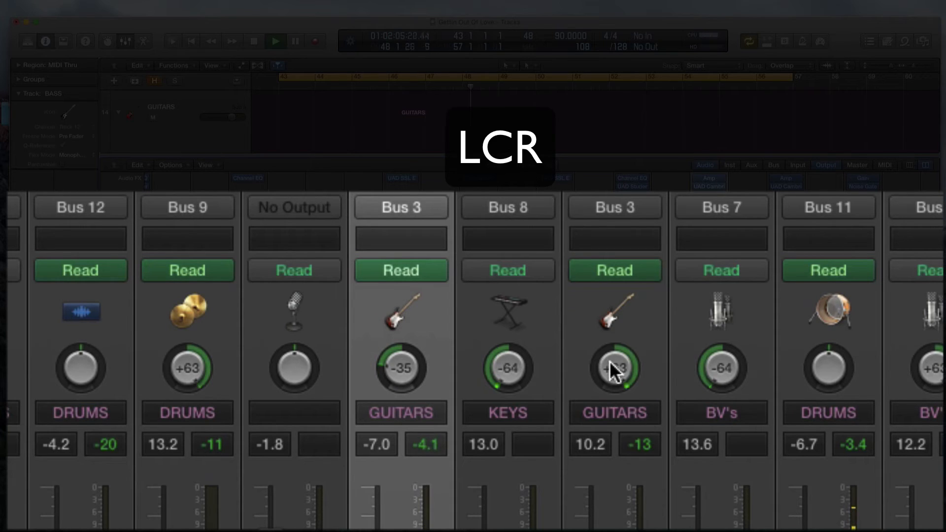
{"action": "left_click_drag", "start_coordinate": [613, 369], "coordinate": [612, 441]}
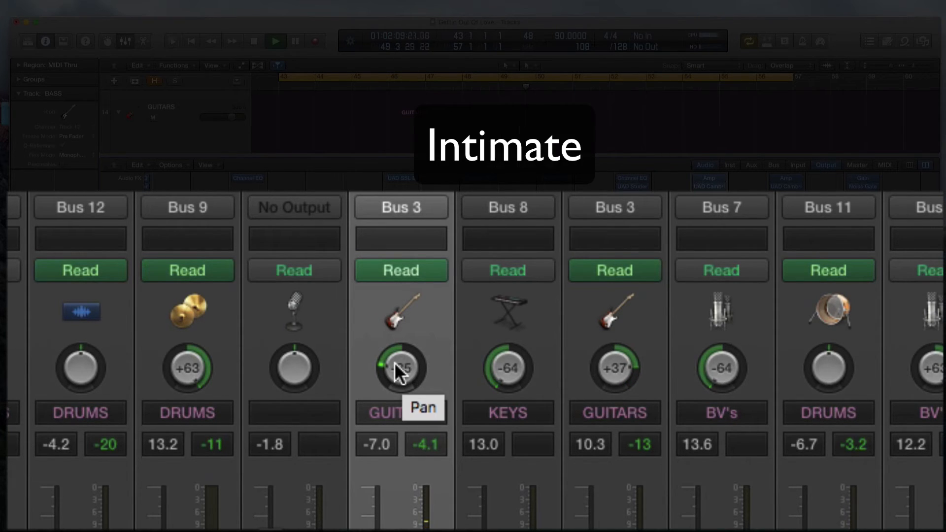
Step: Pan Pic Guitar out to -63 and Wah Guitar to +63 during playback, and stop the song
{"action": "left_click_drag", "start_coordinate": [394, 363], "coordinate": [394, 414]}
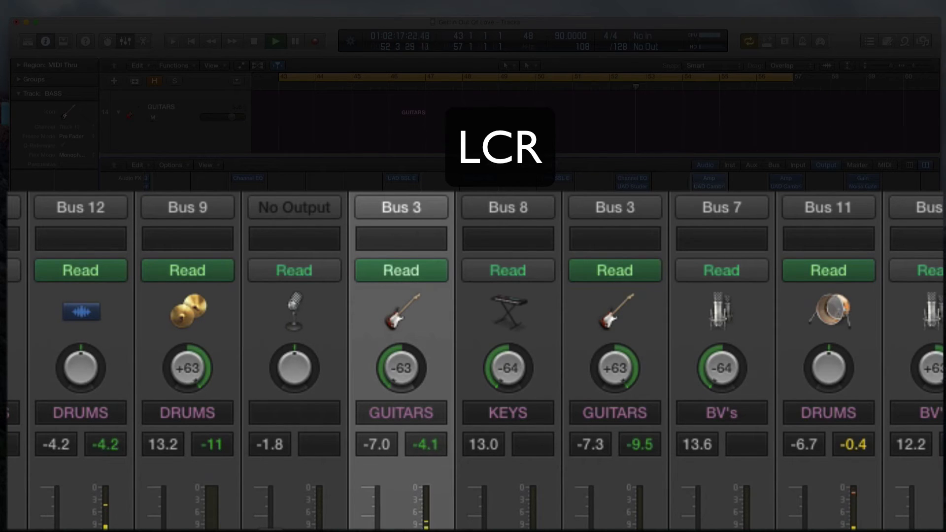
{"action": "key", "text": "space"}
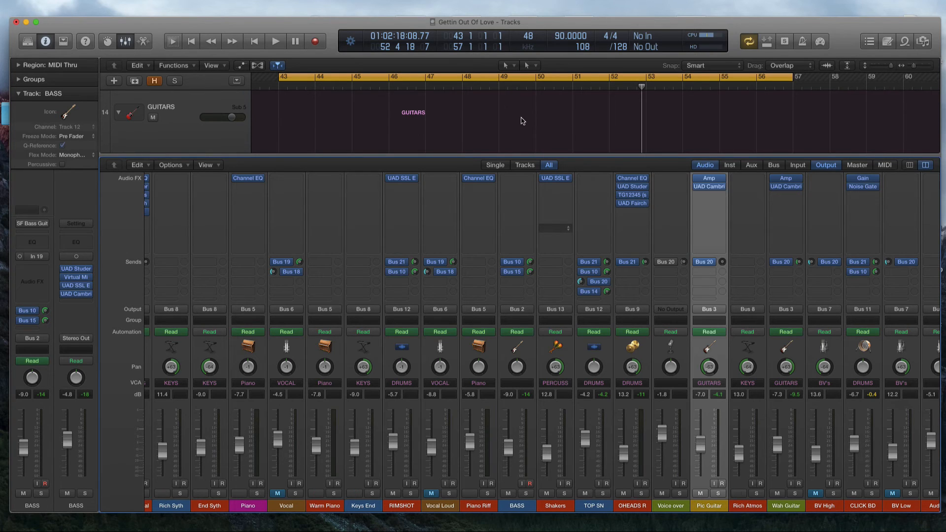
Step: Hide the mixer and audition the Pic Guitar and Wah Guitar regions in the tracks area
{"action": "key", "text": "x"}
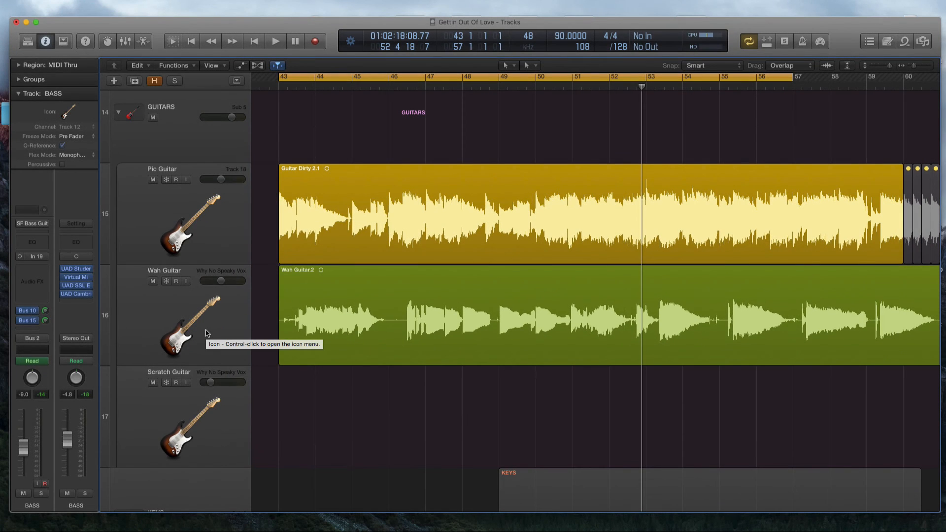
{"action": "key", "text": "space"}
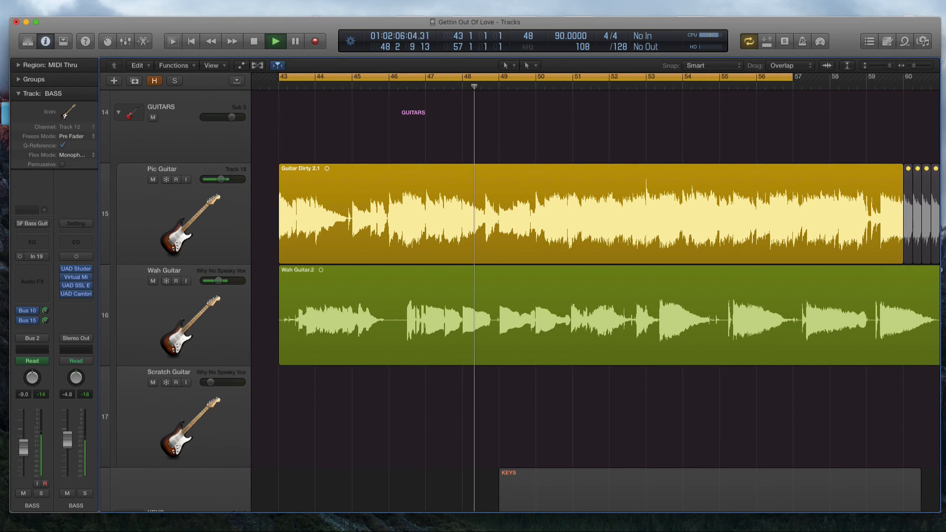
{"action": "key", "text": "space"}
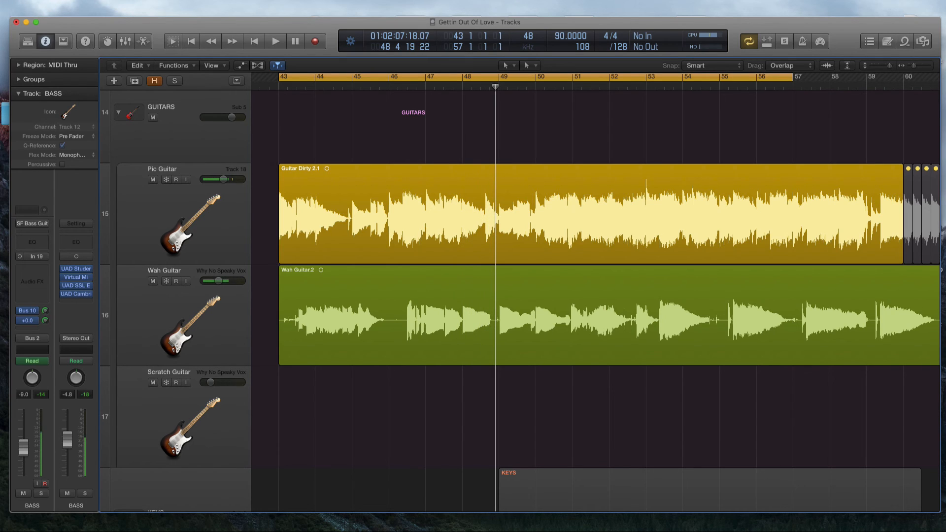